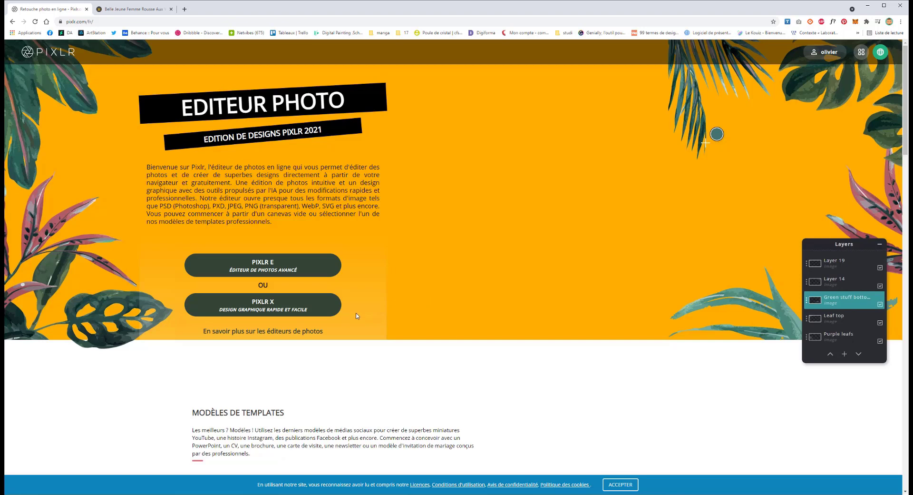
# Step: Start Pixlr X and open the portrait JPG from drive D:, pre-sized to Full HD at 1920 x 1280
pyautogui.click(286, 311)
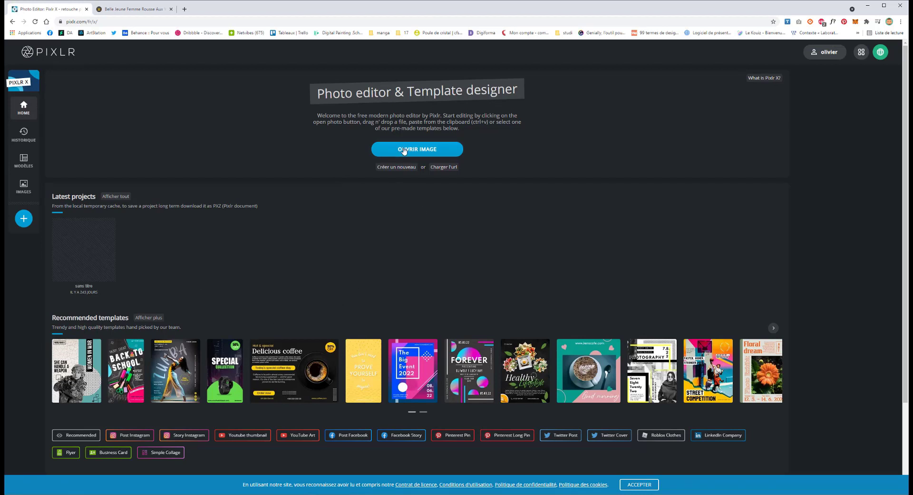
pyautogui.click(385, 155)
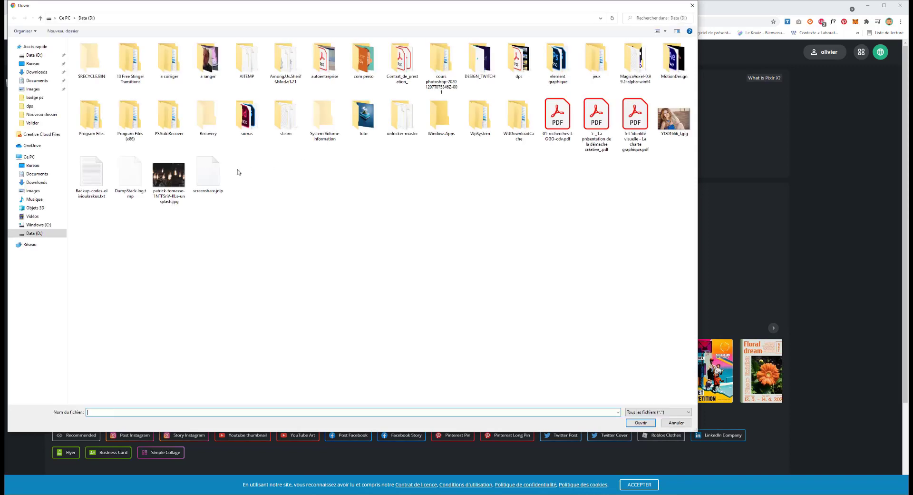
pyautogui.doubleClick(675, 126)
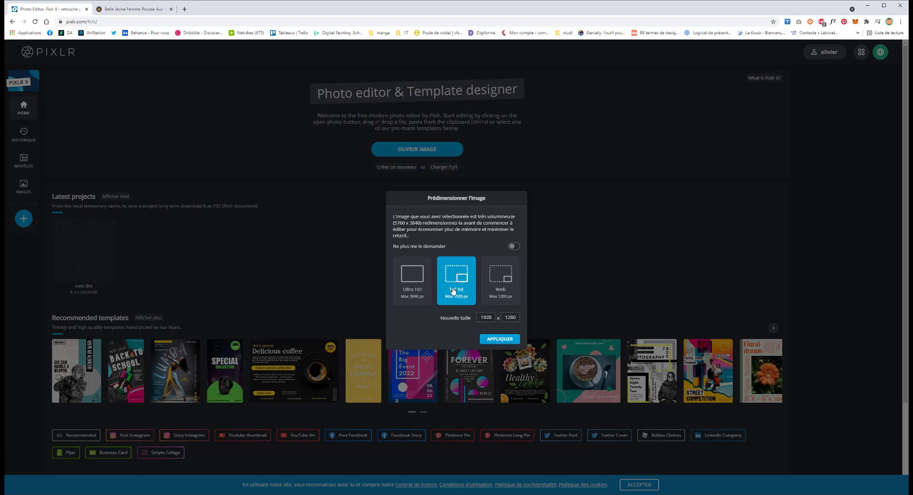
pyautogui.click(495, 340)
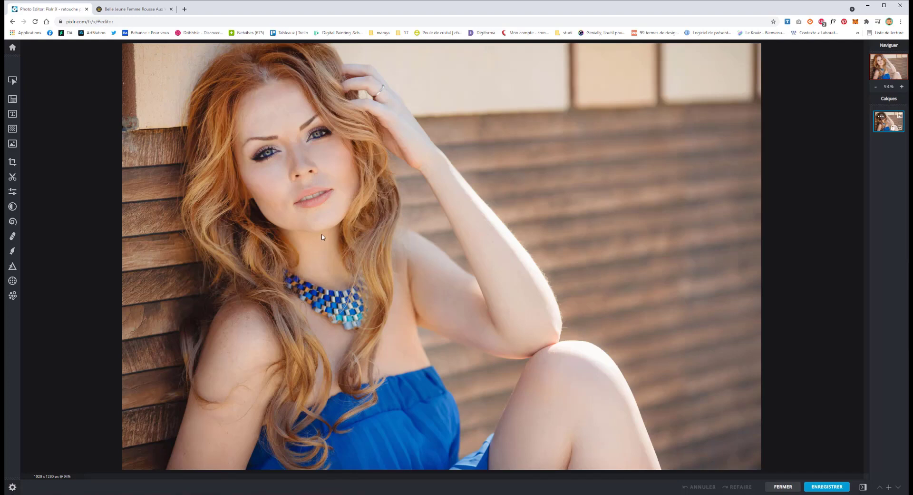
# Step: Look through the arrange, layout, text, element, Focus and Dispersion tools, ending in the Glitch tool with the whole photo in view
pyautogui.click(11, 81)
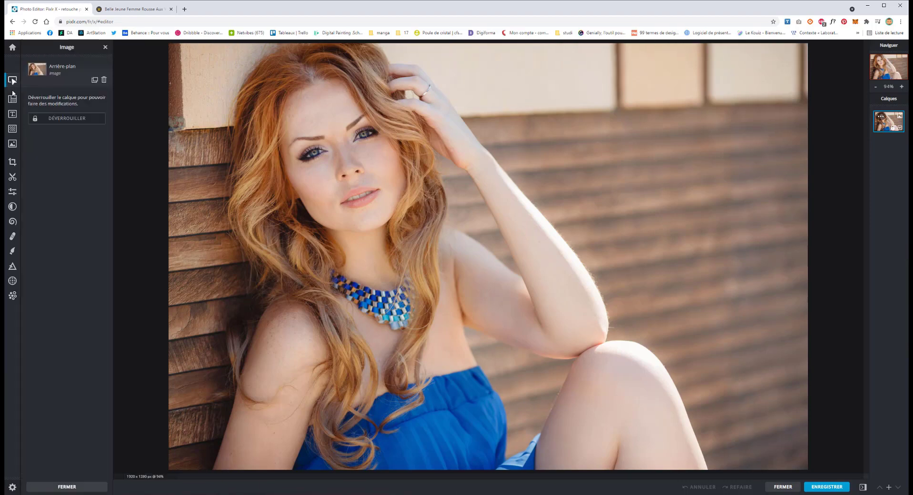
pyautogui.click(13, 99)
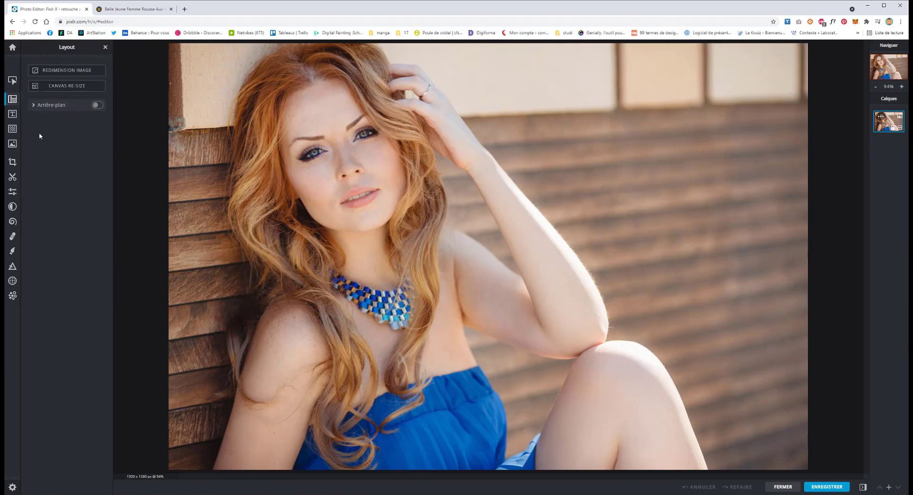
pyautogui.click(35, 104)
pyautogui.click(35, 104)
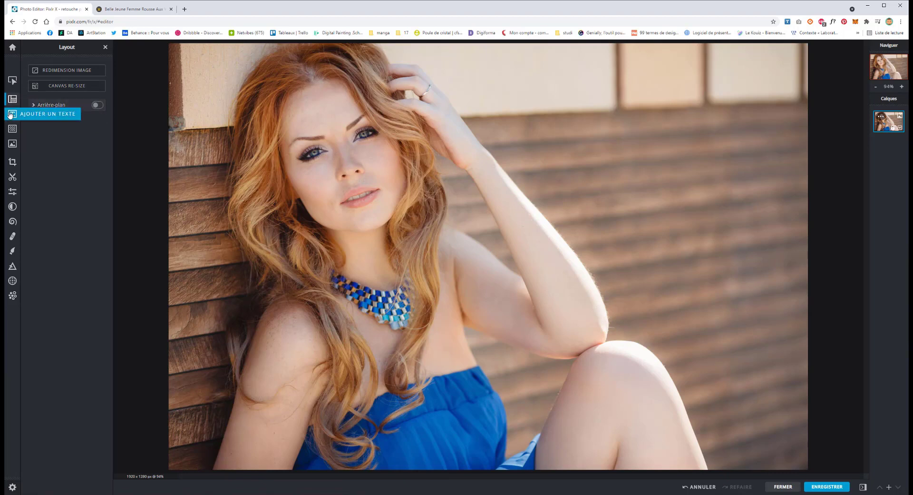
pyautogui.click(10, 115)
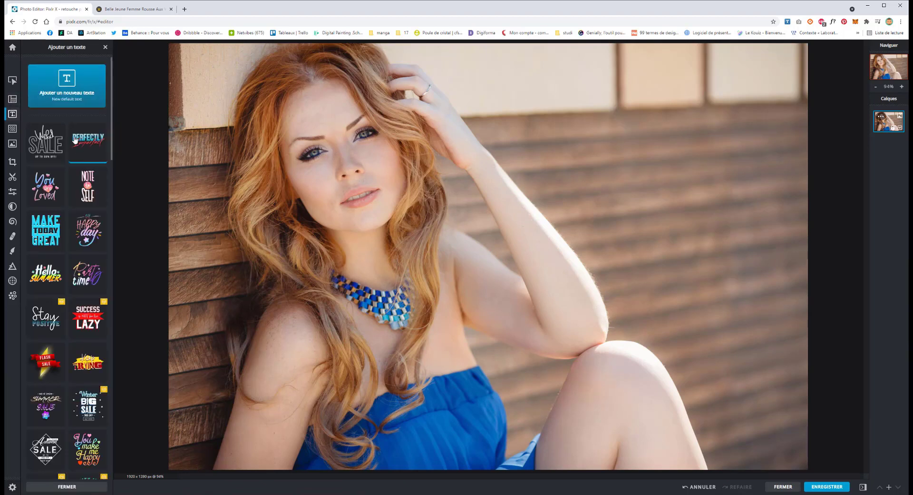
pyautogui.click(12, 128)
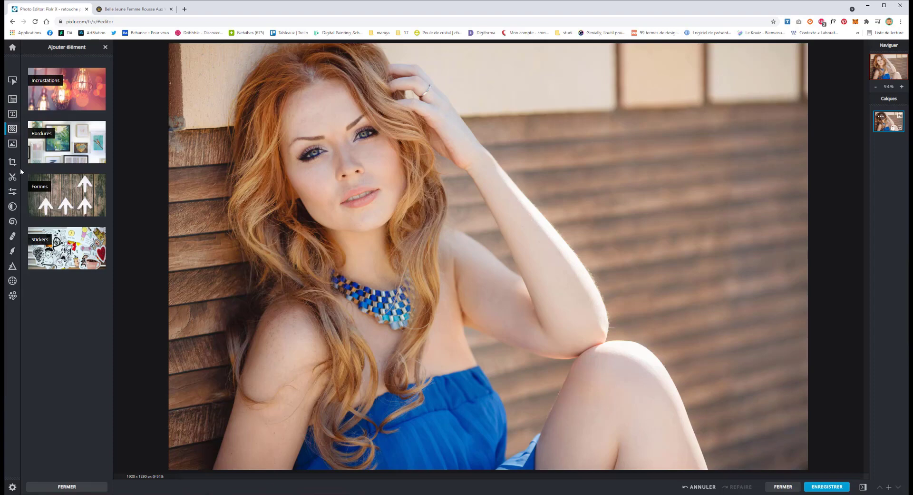
pyautogui.click(12, 113)
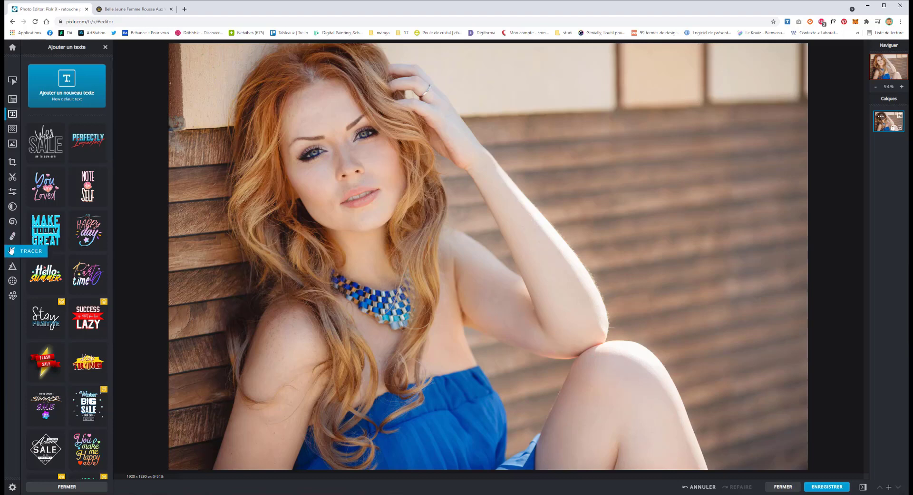
pyautogui.click(12, 267)
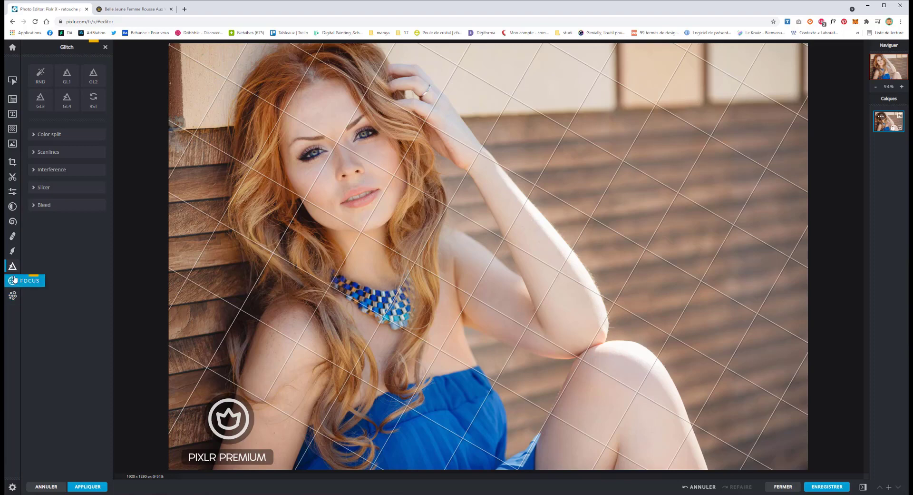
pyautogui.click(13, 280)
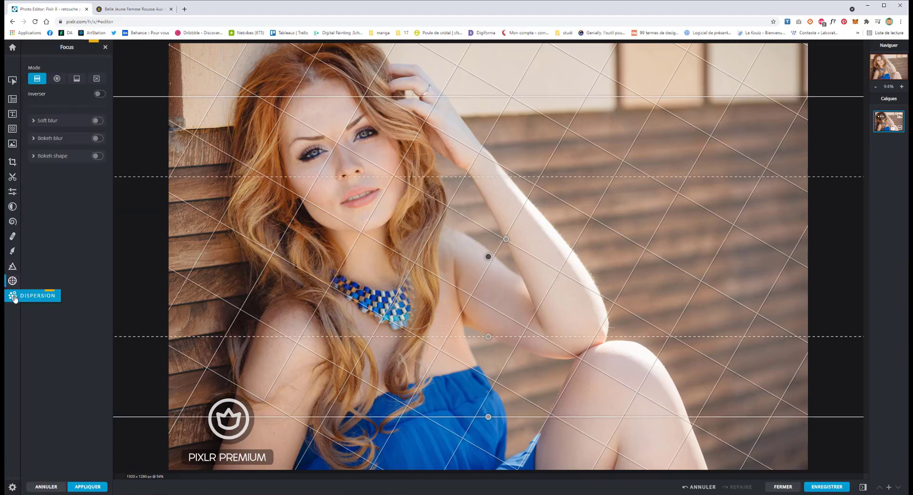
pyautogui.click(12, 295)
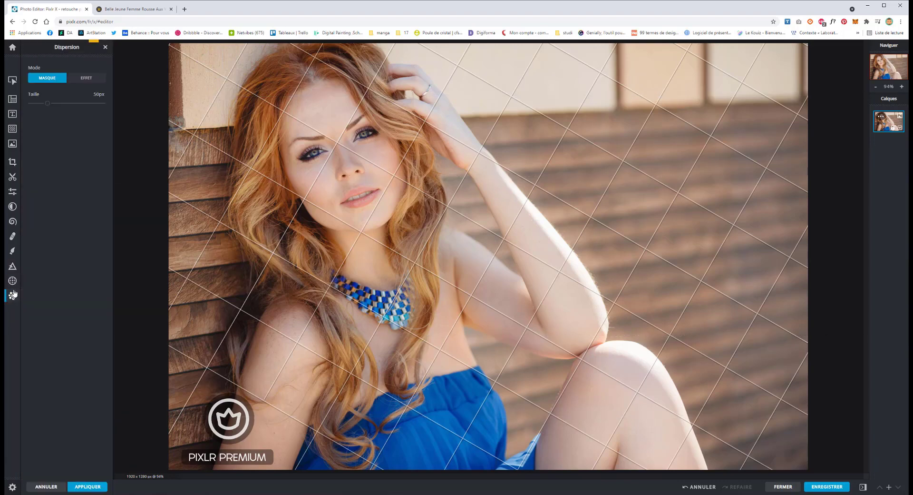
pyautogui.click(13, 268)
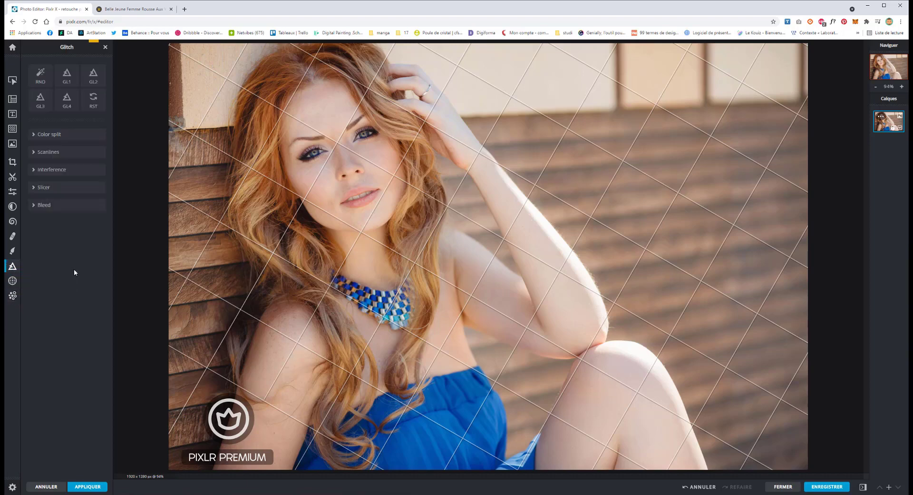
pyautogui.scroll(-2, 295, 357)
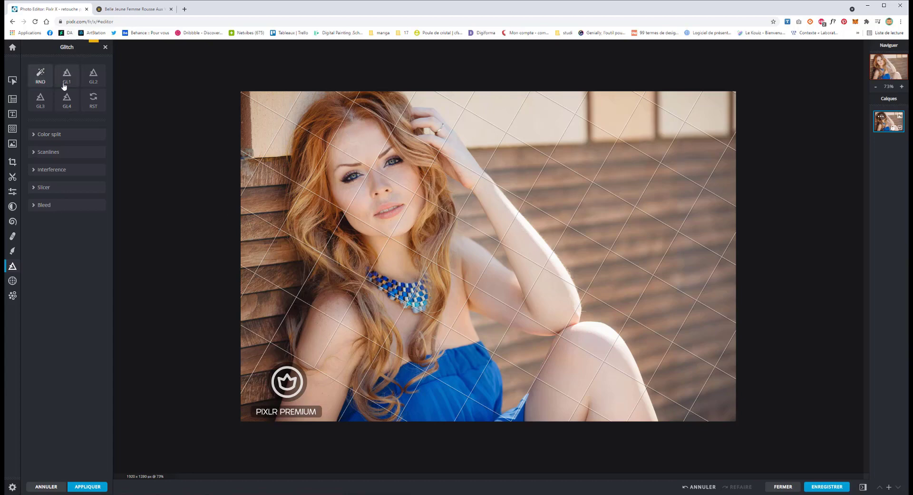
# Step: Try several random glitch variations and the GL1 preset on the photo
pyautogui.click(39, 76)
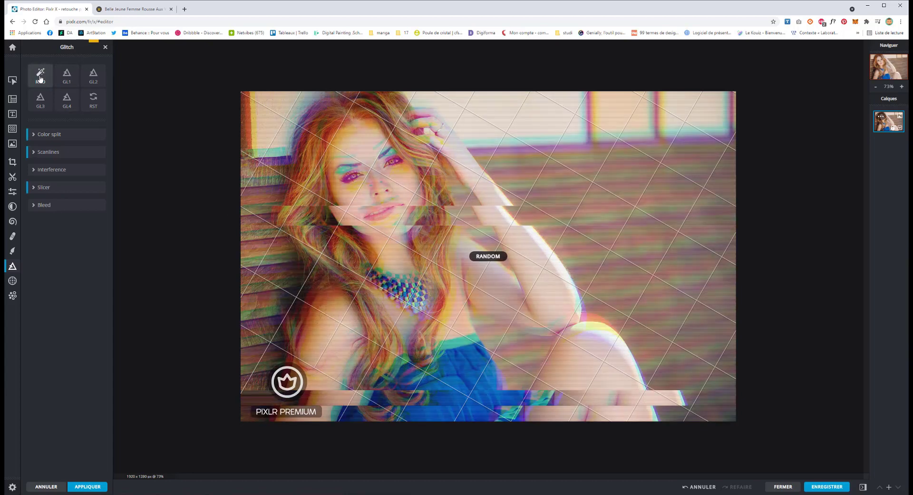
pyautogui.click(66, 77)
pyautogui.click(47, 73)
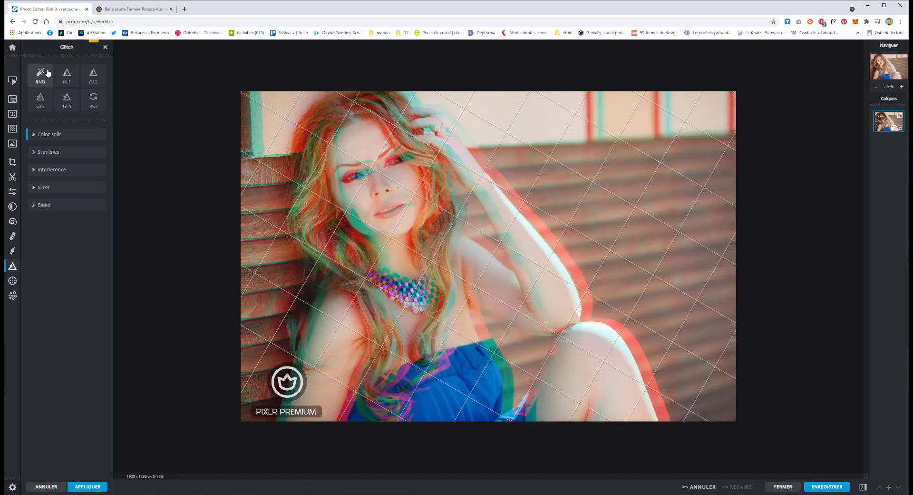
pyautogui.click(48, 73)
pyautogui.click(46, 76)
pyautogui.click(45, 76)
pyautogui.click(45, 76)
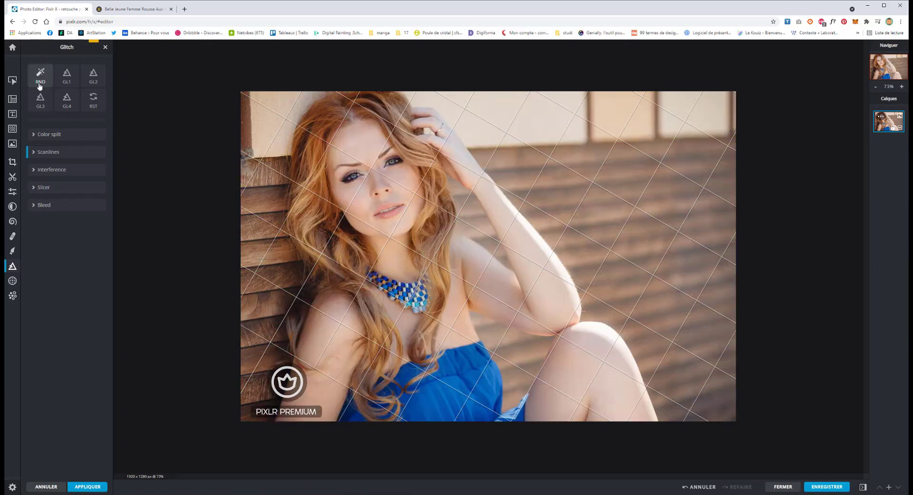
# Step: Try the glitch presets GL1, GL2, GL3 and GL4 in turn, and reset the effect
pyautogui.click(67, 76)
pyautogui.click(71, 78)
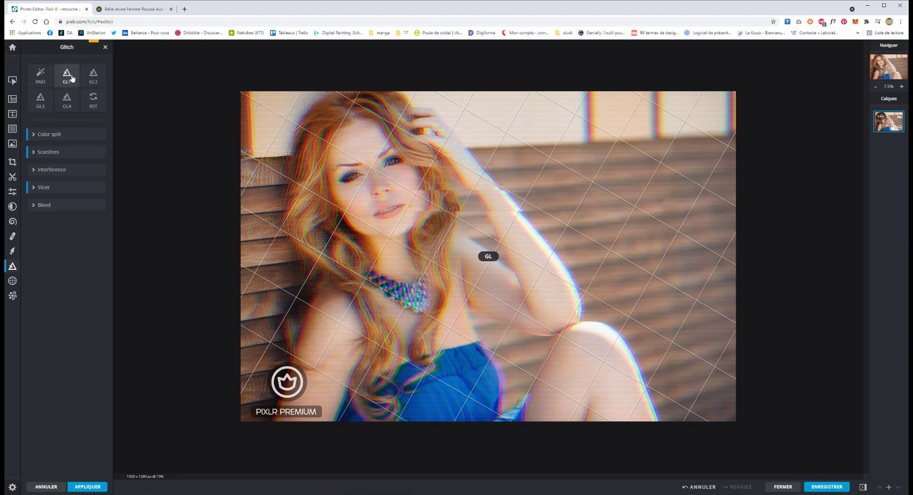
pyautogui.click(72, 78)
pyautogui.click(92, 79)
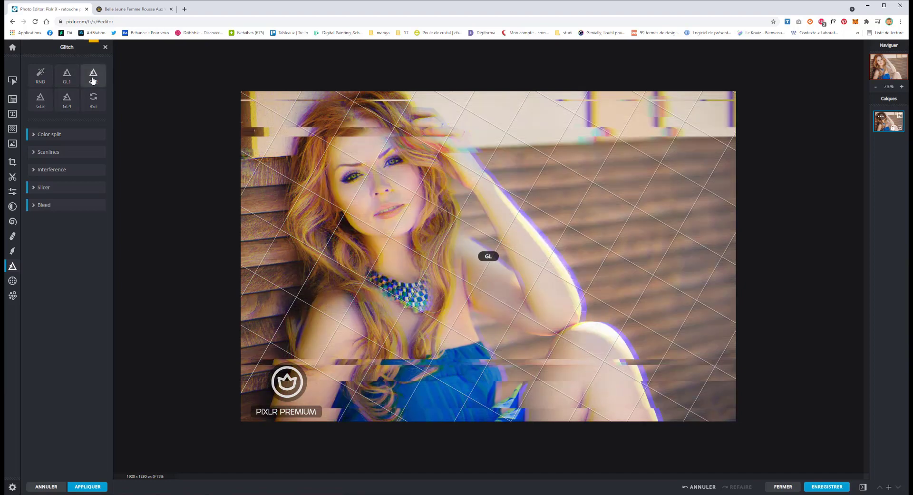
pyautogui.click(41, 98)
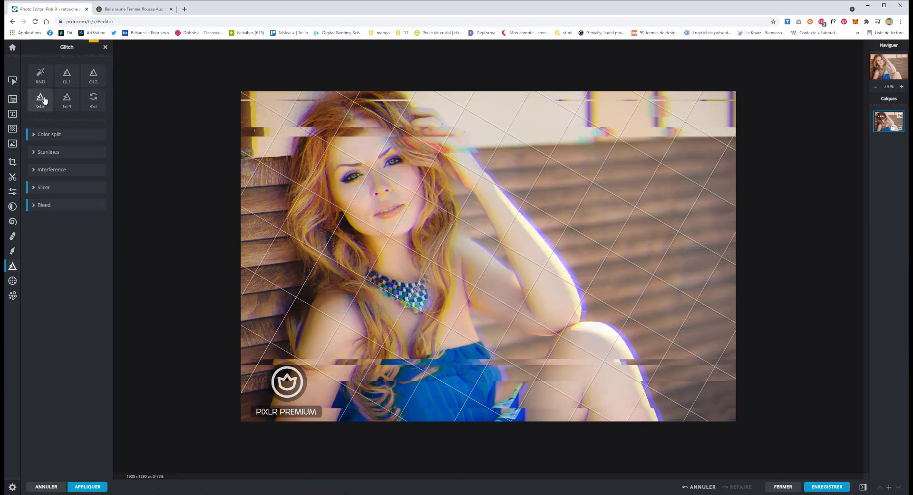
pyautogui.click(73, 106)
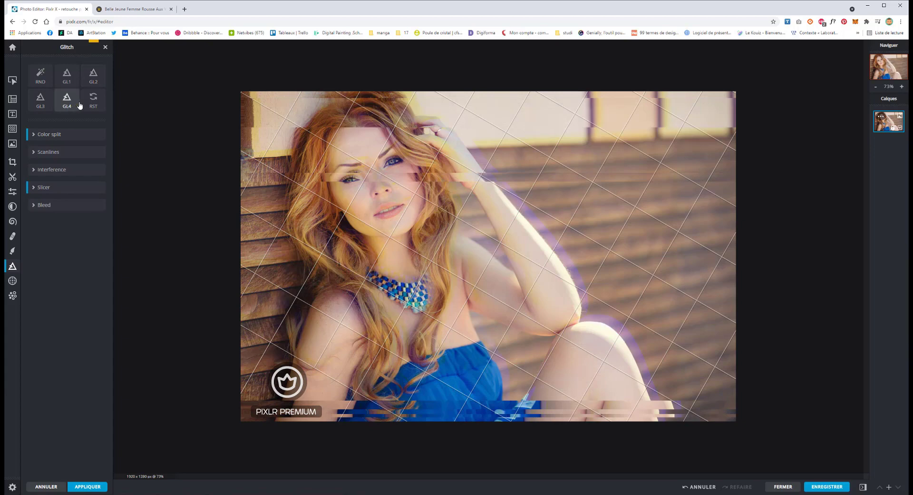
pyautogui.click(95, 102)
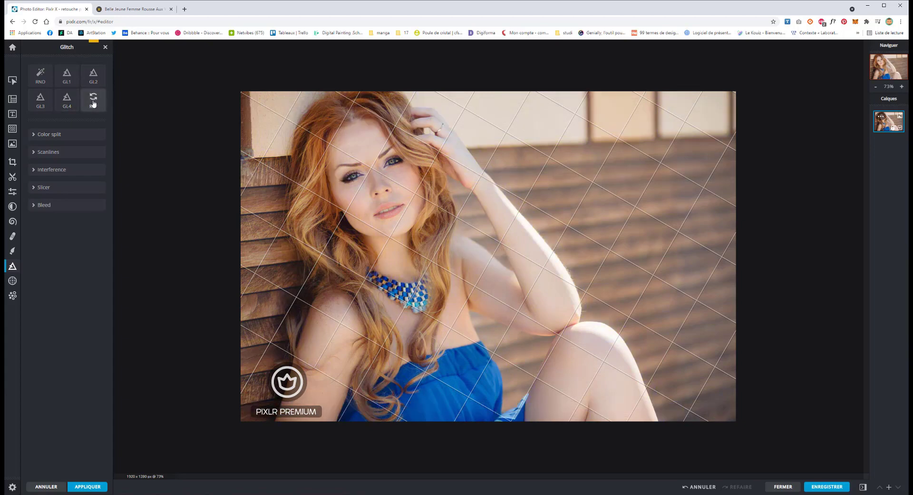
# Step: Generate a series of random glitch effects and reset the photo to its original look
pyautogui.click(40, 79)
pyautogui.click(41, 79)
pyautogui.click(40, 78)
pyautogui.click(40, 78)
pyautogui.click(41, 79)
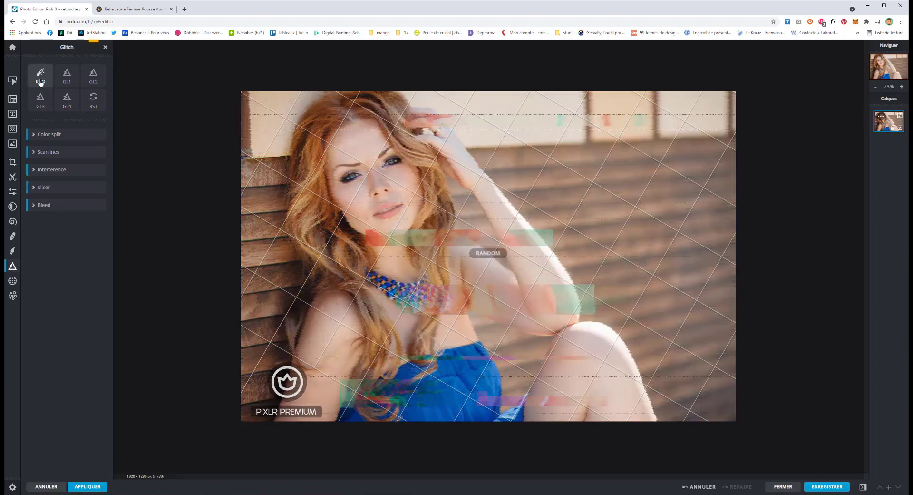
pyautogui.click(92, 102)
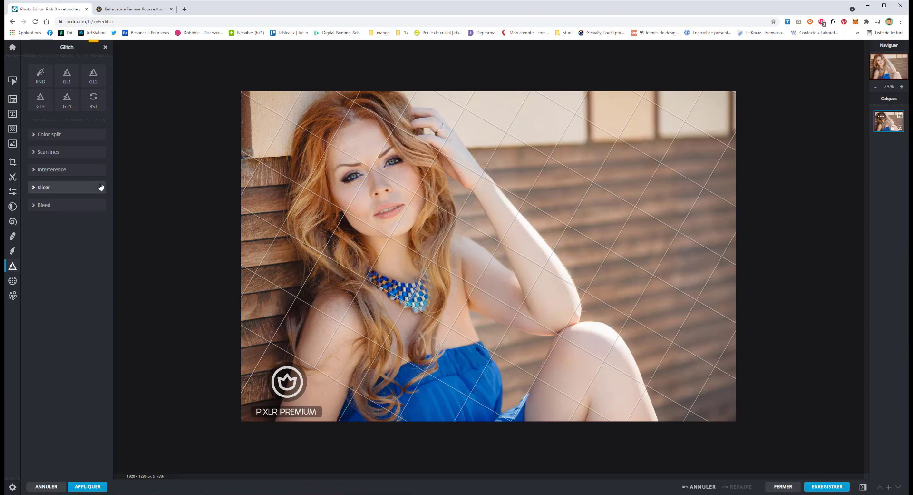
# Step: Set the glitch Color split to distance 16, direction 243 and quantity 85
pyautogui.click(46, 134)
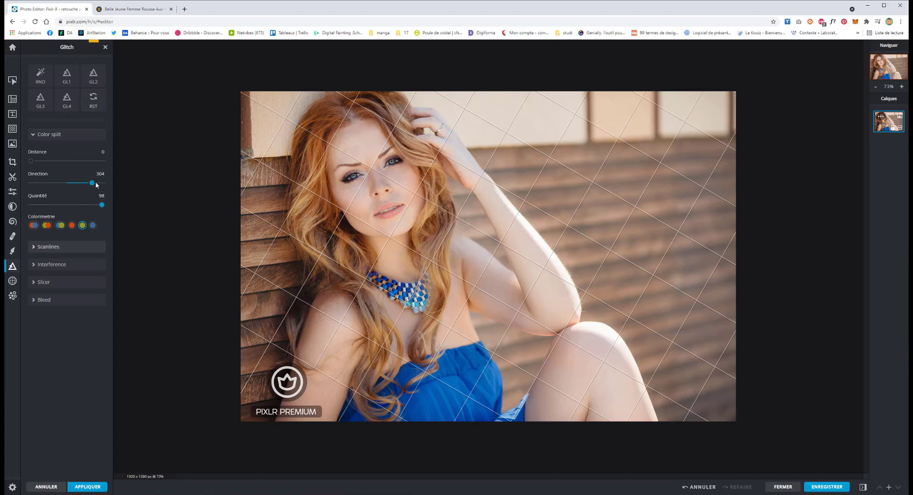
pyautogui.moveTo(31, 161)
pyautogui.mouseDown()
pyautogui.moveTo(86, 162)
pyautogui.moveTo(43, 158)
pyautogui.mouseUp()
pyautogui.moveTo(92, 184); pyautogui.dragTo(92, 205)
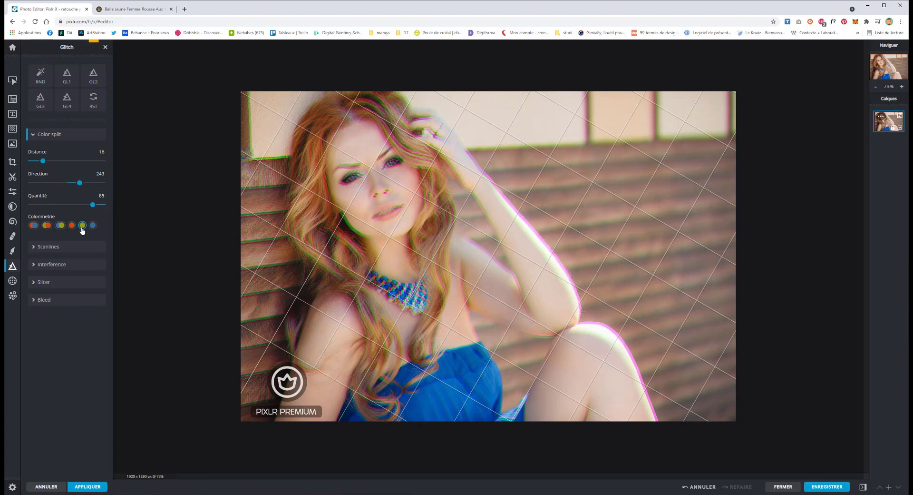
# Step: Switch the color split's colorimetry to blue, and set direction to 273 and distance to 34
pyautogui.click(93, 228)
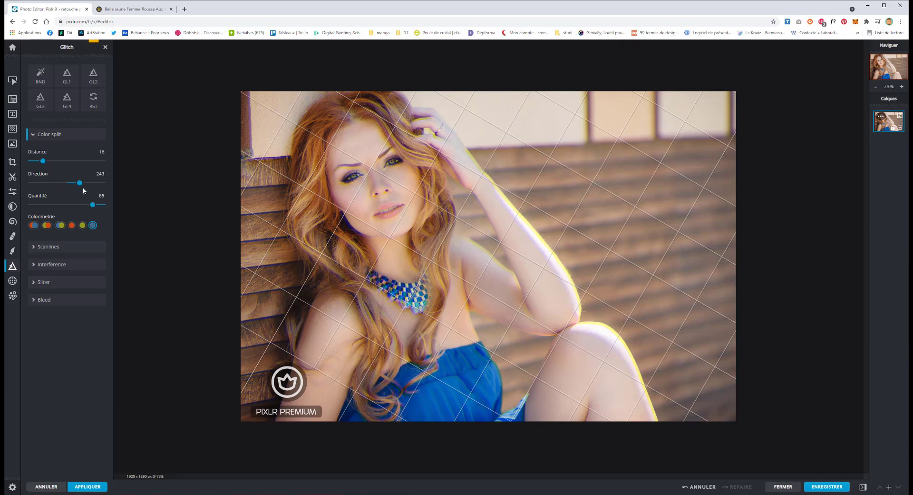
pyautogui.click(83, 225)
pyautogui.click(93, 227)
pyautogui.moveTo(80, 184)
pyautogui.mouseDown()
pyautogui.moveTo(97, 184)
pyautogui.moveTo(86, 183)
pyautogui.mouseUp()
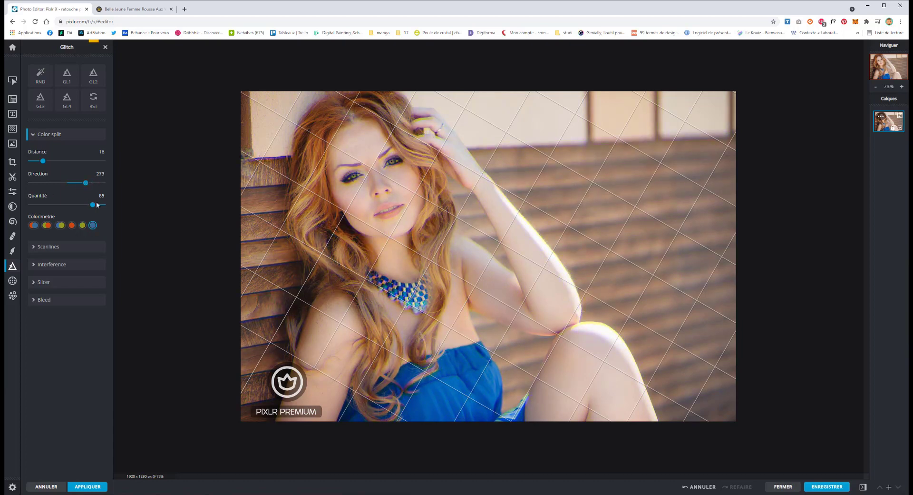
pyautogui.moveTo(41, 161)
pyautogui.mouseDown()
pyautogui.moveTo(67, 161)
pyautogui.moveTo(55, 162)
pyautogui.mouseUp()
# Step: Try the red, blue-green, green-red and red-blue colorimetry options for the color split
pyautogui.click(72, 225)
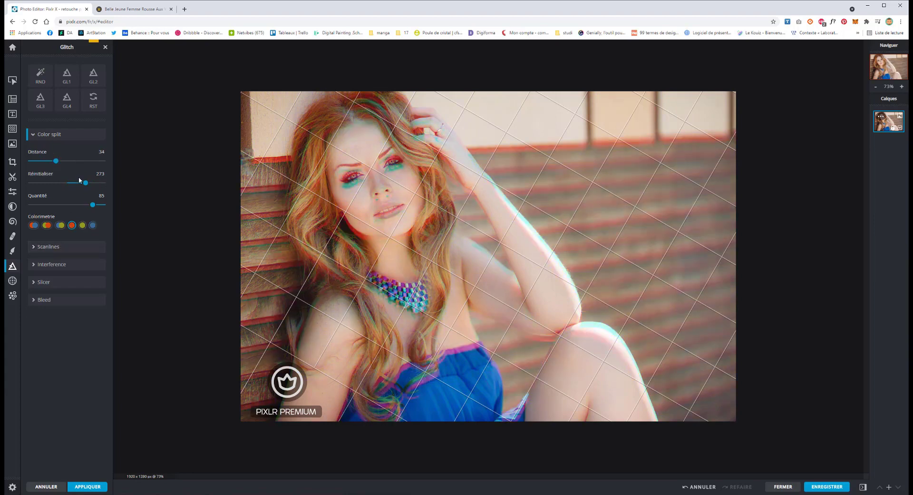
pyautogui.click(60, 226)
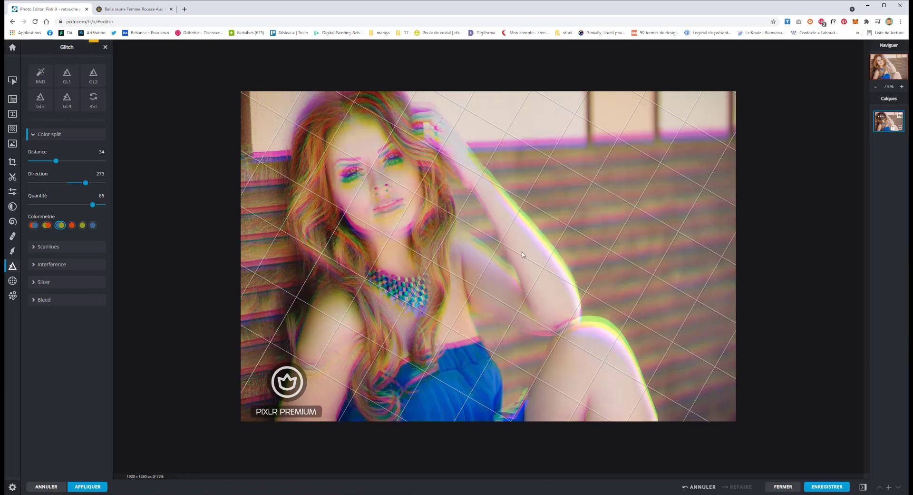
pyautogui.click(47, 225)
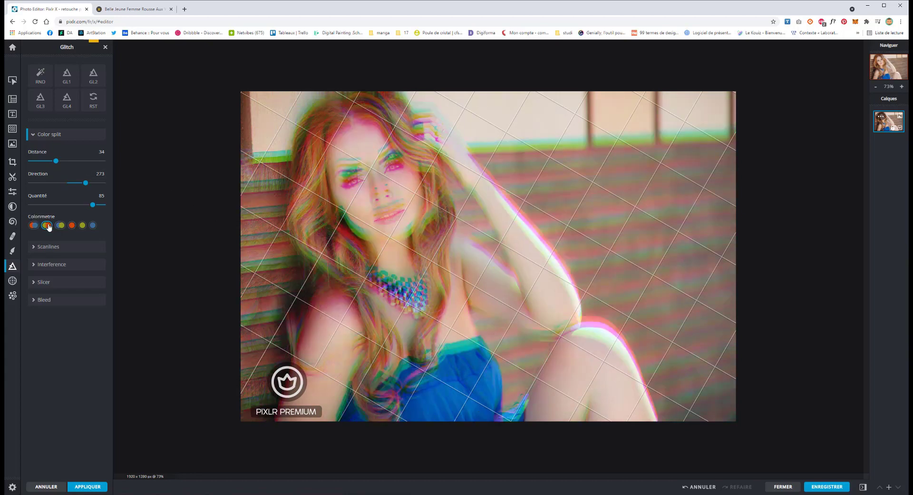
pyautogui.click(34, 225)
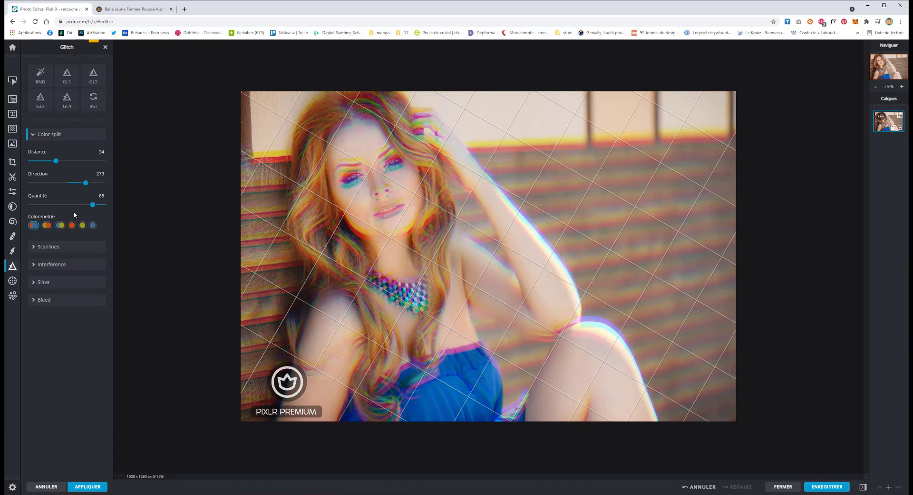
# Step: Choose the green-red colorimetry and set the color split to distance 57, direction 220 and quantity 63
pyautogui.click(46, 226)
pyautogui.moveTo(86, 182); pyautogui.dragTo(77, 204)
pyautogui.moveTo(56, 162)
pyautogui.mouseDown()
pyautogui.moveTo(39, 162)
pyautogui.moveTo(72, 164)
pyautogui.mouseUp()
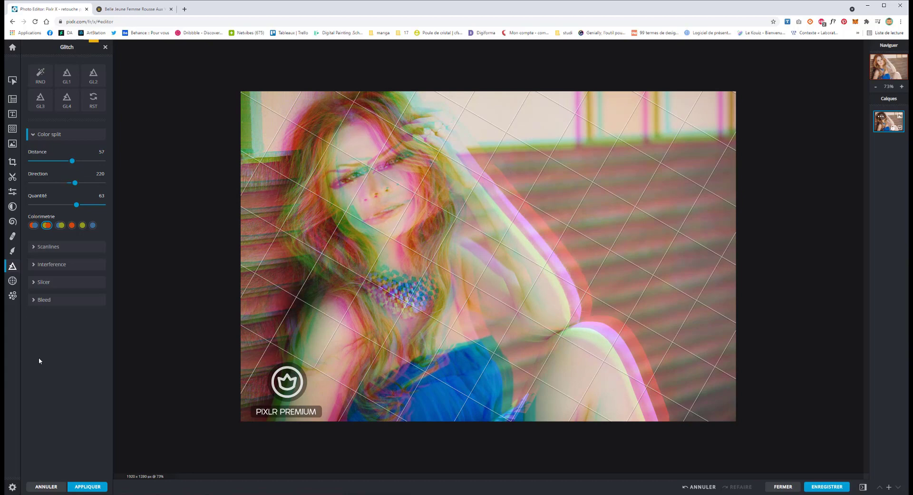
# Step: Add scanlines to the glitch effect with size 1 and quantity 59
pyautogui.click(34, 247)
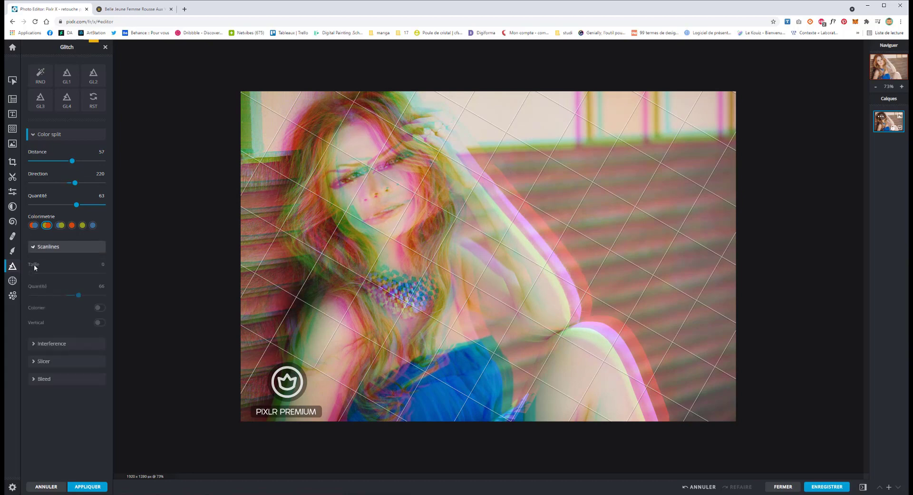
pyautogui.moveTo(34, 270)
pyautogui.mouseDown()
pyautogui.moveTo(71, 272)
pyautogui.moveTo(23, 270)
pyautogui.mouseUp()
pyautogui.moveTo(78, 295)
pyautogui.mouseDown()
pyautogui.moveTo(98, 295)
pyautogui.moveTo(74, 295)
pyautogui.mouseUp()
pyautogui.click(39, 273)
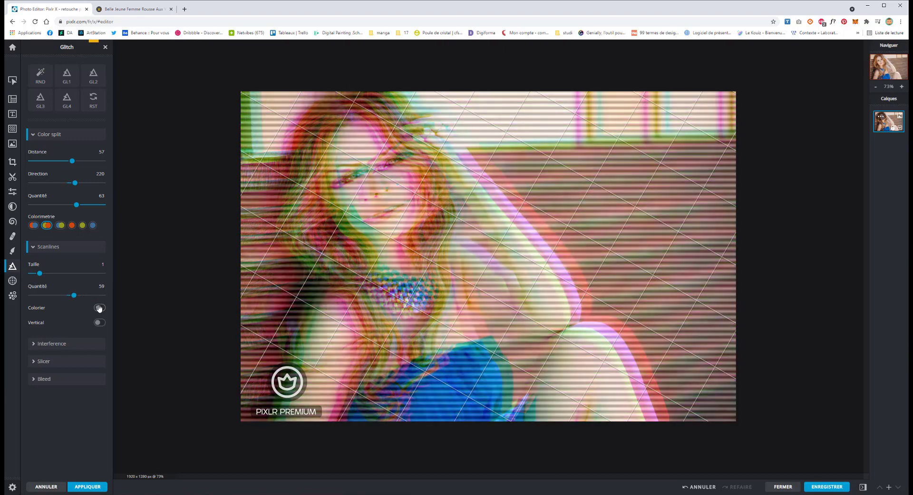
# Step: Try the colorize and vertical options for the scanlines
pyautogui.click(99, 307)
pyautogui.click(99, 308)
pyautogui.click(100, 323)
pyautogui.click(100, 323)
pyautogui.click(100, 323)
pyautogui.click(100, 324)
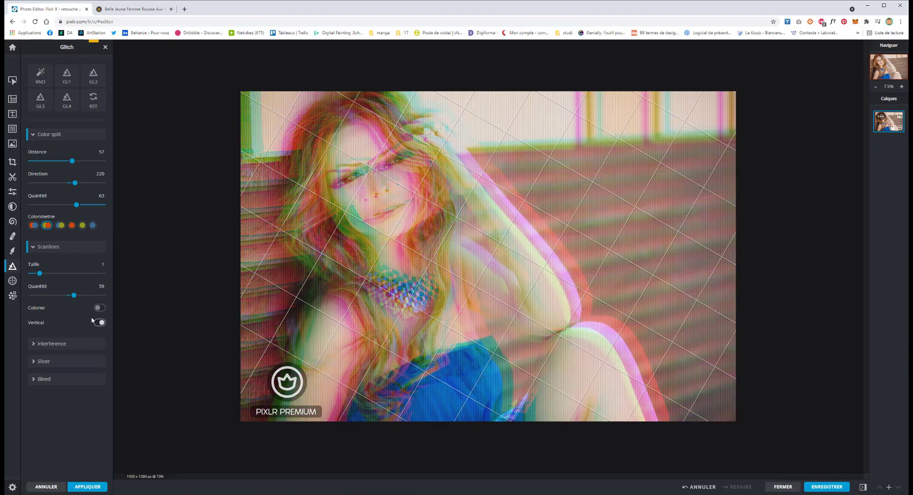
pyautogui.click(100, 322)
# Step: Remove the scanlines from the photo by lowering their size, and collapse their settings
pyautogui.click(36, 248)
pyautogui.click(36, 248)
pyautogui.moveTo(41, 274); pyautogui.dragTo(30, 273)
pyautogui.click(31, 246)
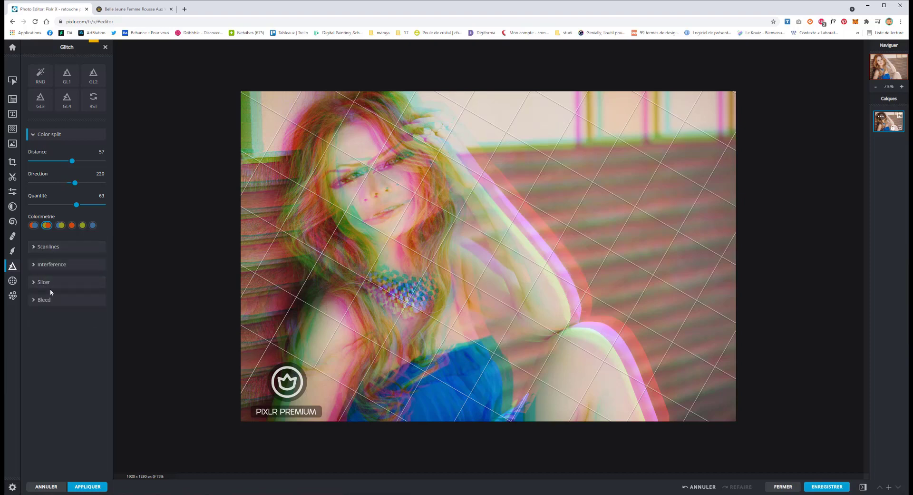
# Step: Set the glitch interference to seed 67 and quantity -8, and set the slicer's seed to 68
pyautogui.click(43, 264)
pyautogui.moveTo(48, 291); pyautogui.dragTo(64, 313)
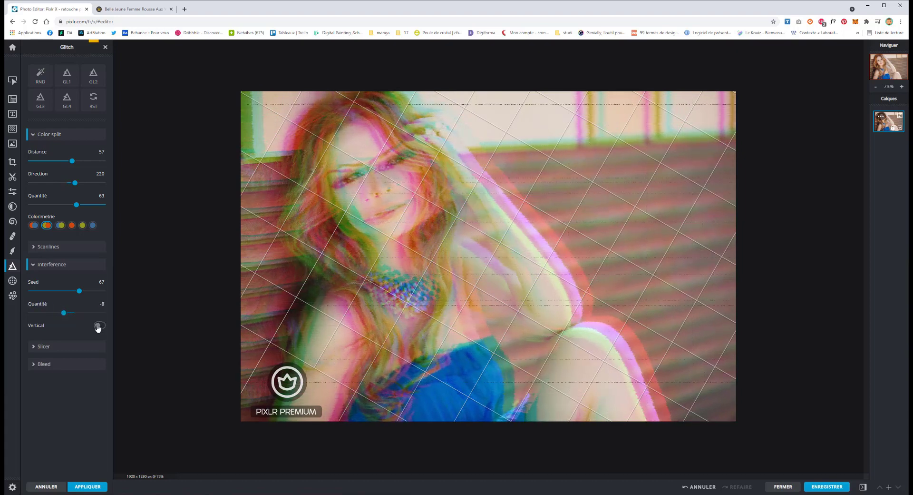
pyautogui.click(42, 346)
pyautogui.moveTo(33, 377); pyautogui.dragTo(57, 378)
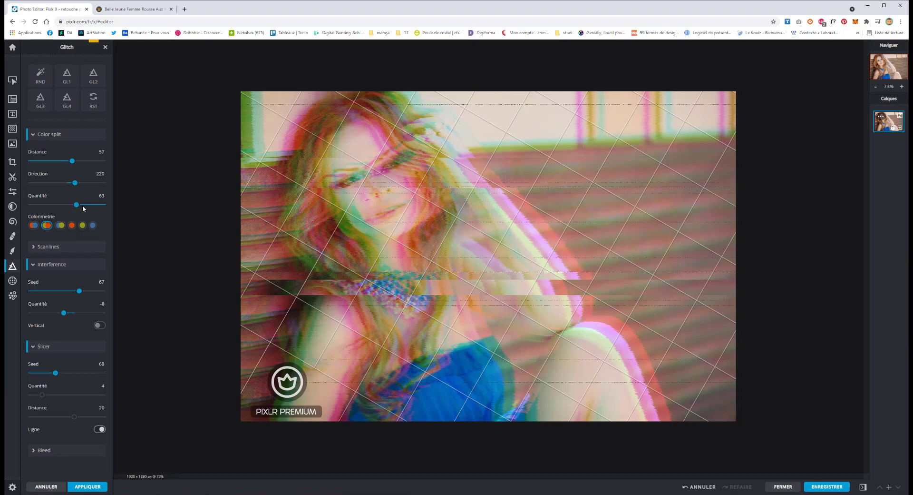
# Step: Lower the color split quantity to 22, and set the slicer to seed 111 and distance -17 with its line option off
pyautogui.moveTo(77, 208); pyautogui.dragTo(46, 205)
pyautogui.moveTo(56, 373); pyautogui.dragTo(60, 416)
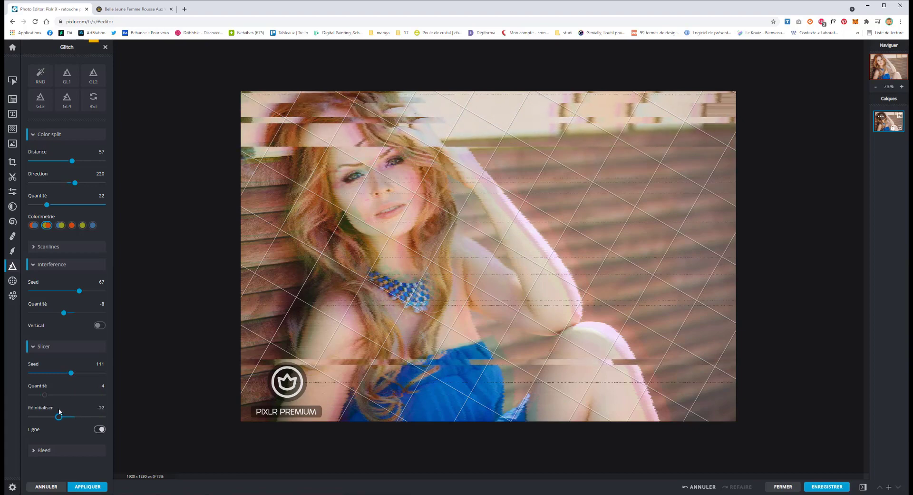
pyautogui.click(99, 429)
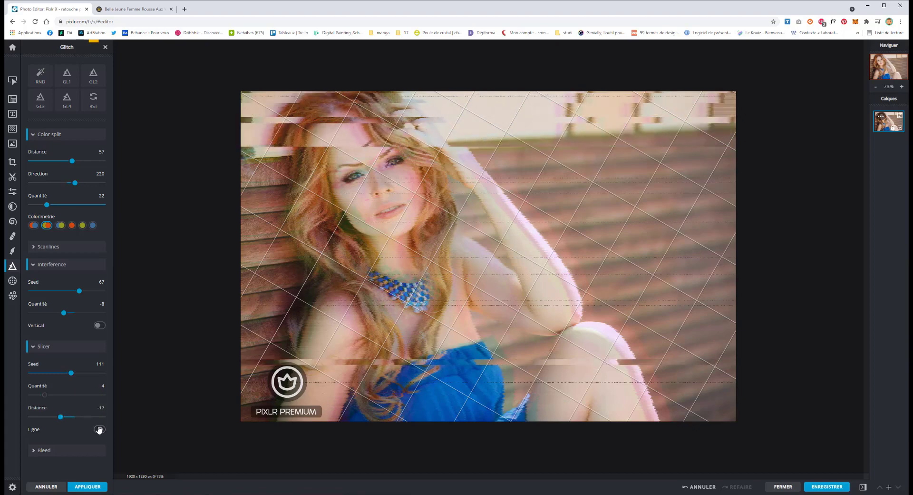
# Step: Collapse the interference and slicer settings, and set the bleed effect to seed 64, quantity 87 and block 54
pyautogui.click(35, 264)
pyautogui.click(33, 285)
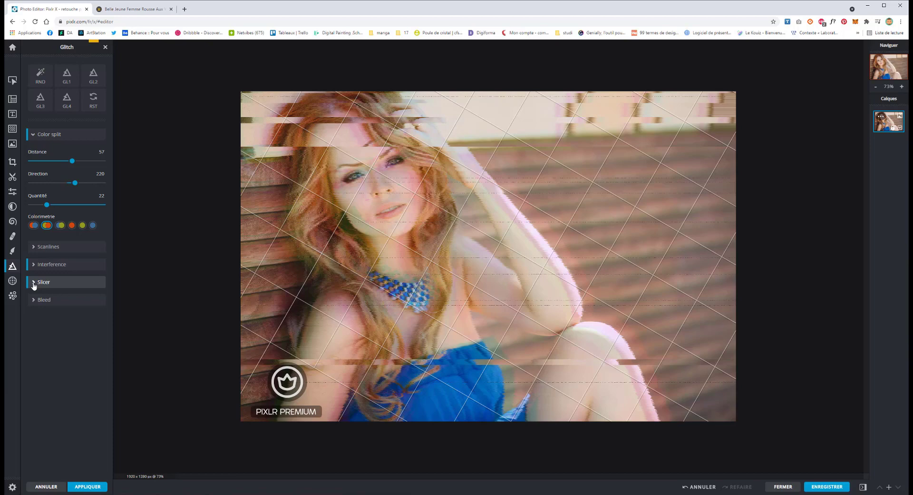
pyautogui.click(36, 301)
pyautogui.moveTo(61, 327); pyautogui.dragTo(55, 328)
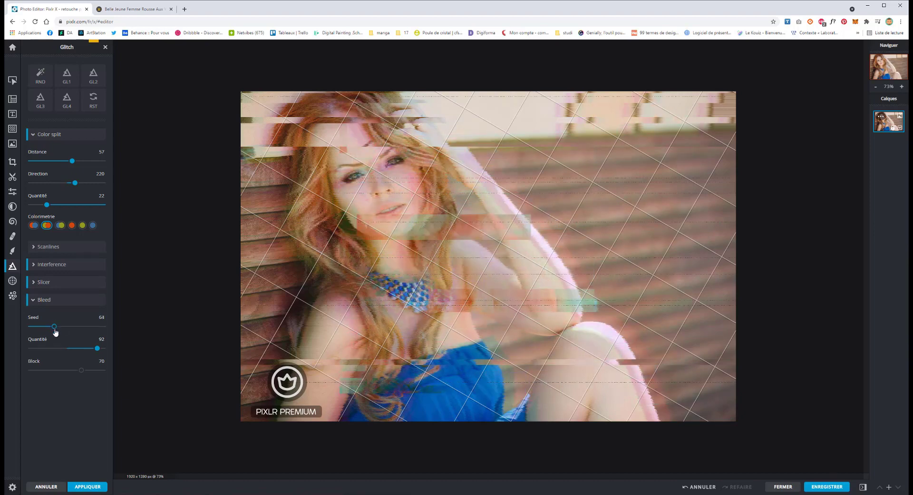
pyautogui.moveTo(97, 348); pyautogui.dragTo(71, 371)
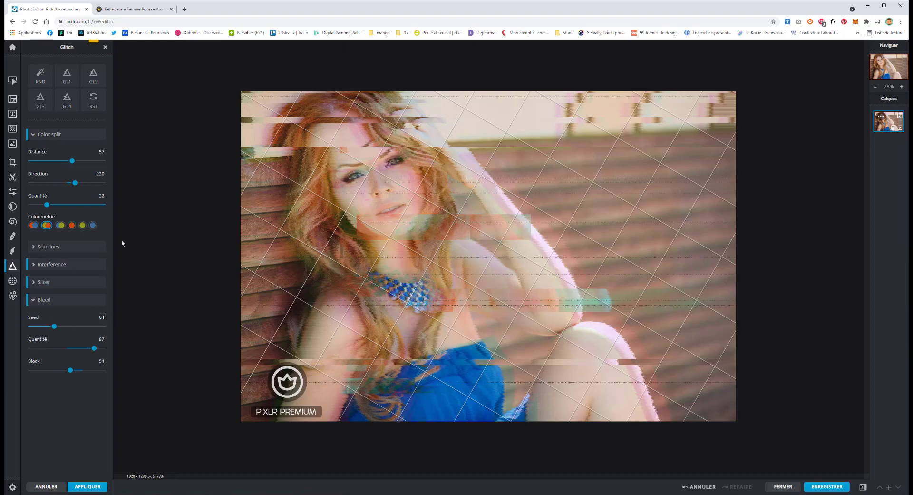
# Step: Switch to the Adjustment tool and set vibrance to -17, saturation to -26, temperature to 15 and tone to -6
pyautogui.click(93, 21)
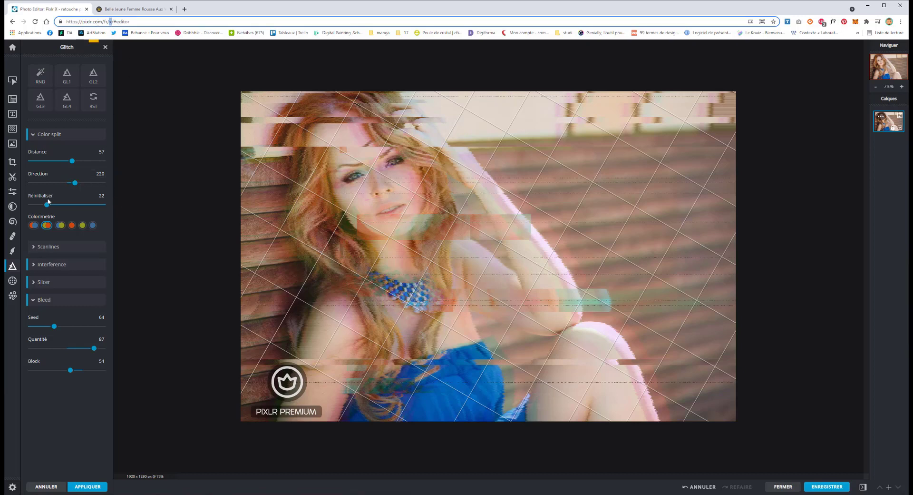
pyautogui.click(13, 197)
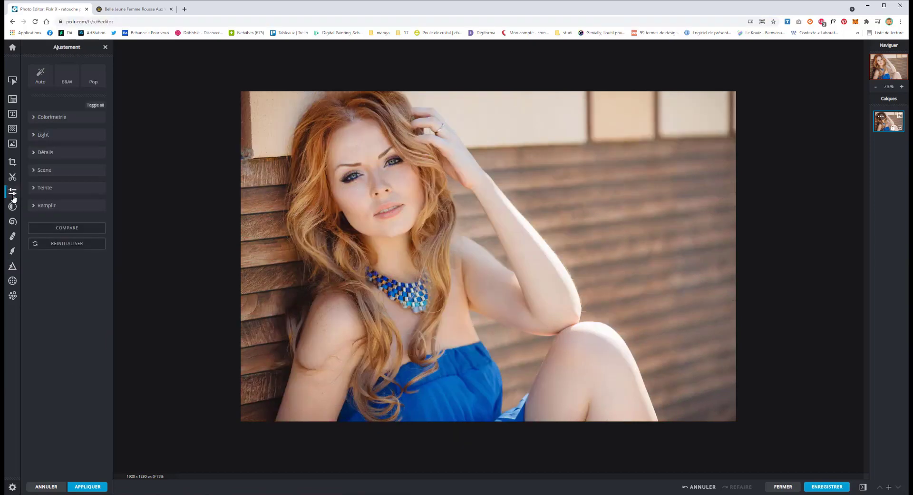
pyautogui.click(41, 119)
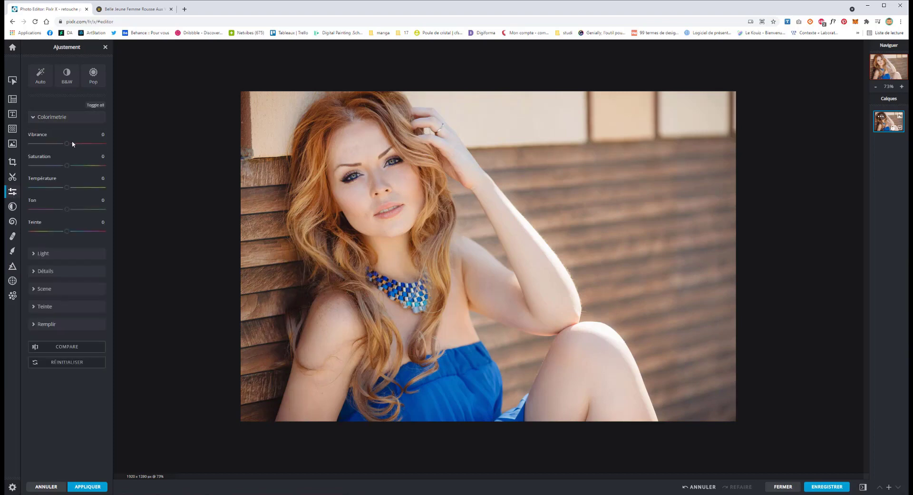
pyautogui.moveTo(73, 149); pyautogui.dragTo(65, 211)
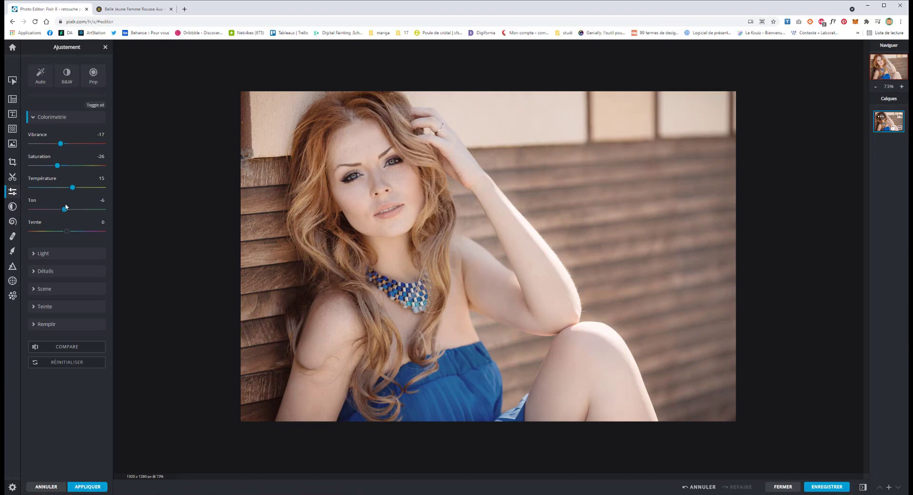
pyautogui.click(35, 324)
pyautogui.click(35, 324)
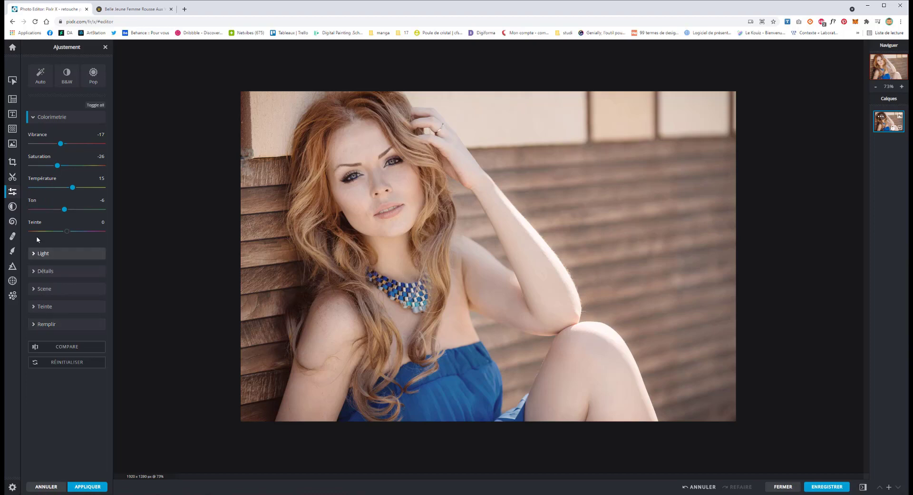
# Step: View the settings of the Liquify tool and of the Focus tool
pyautogui.click(13, 222)
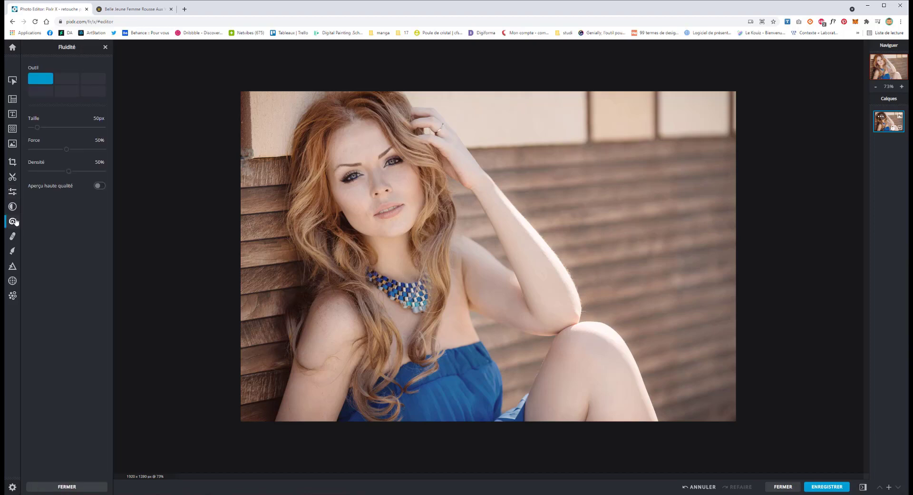
pyautogui.click(12, 280)
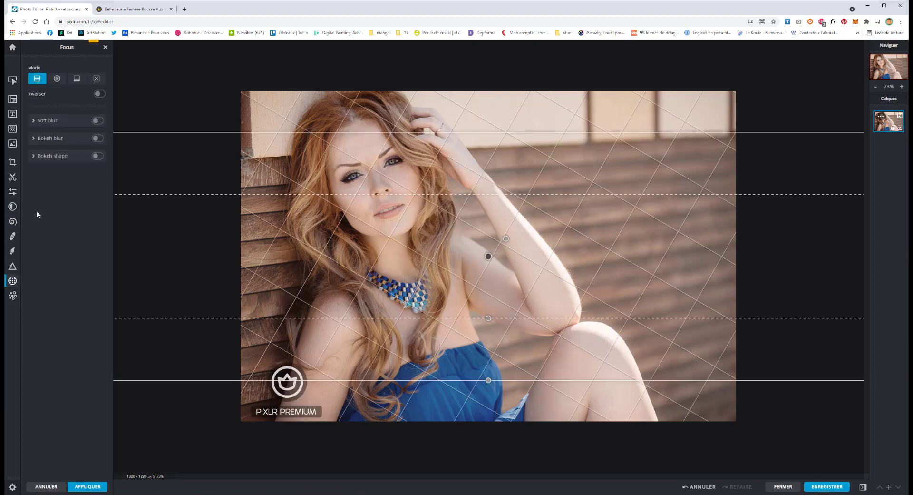